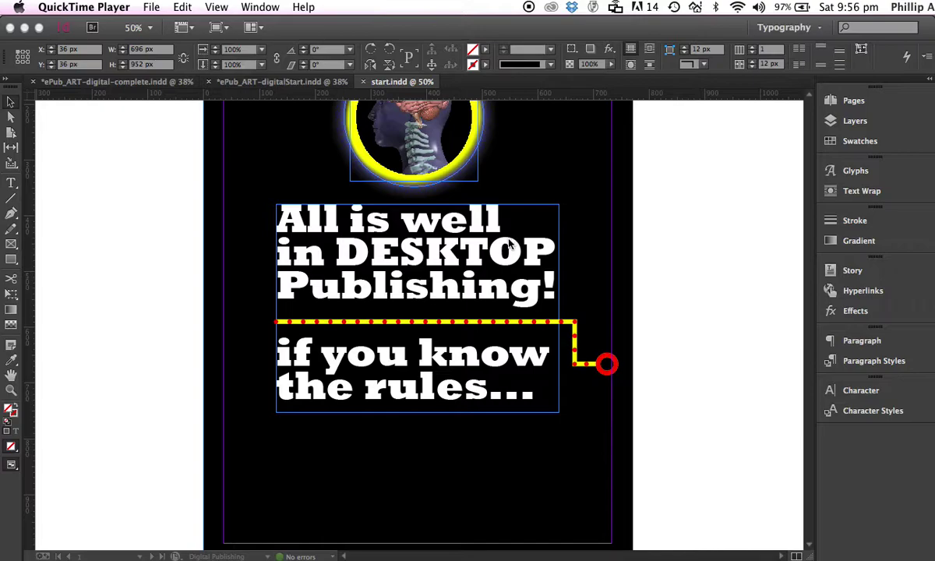
Step: Look over the cover and the first chapter page of start.indd
click(770, 375)
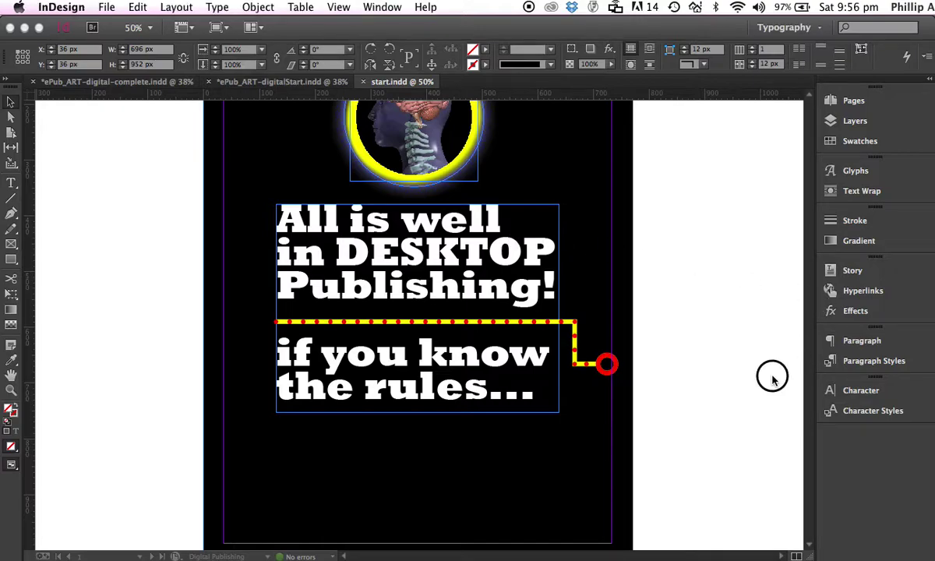
drag(810, 134, 791, 166)
click(158, 228)
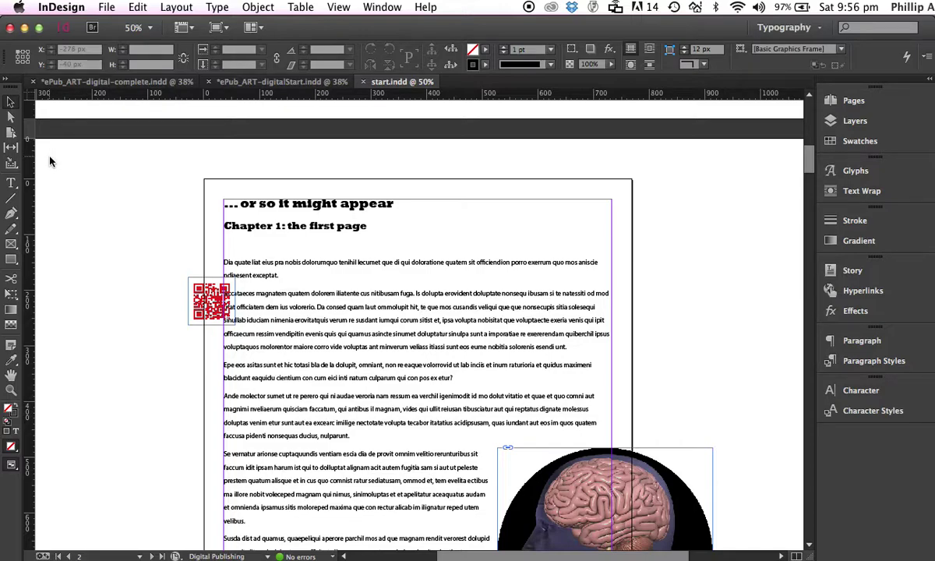
drag(30, 94, 304, 236)
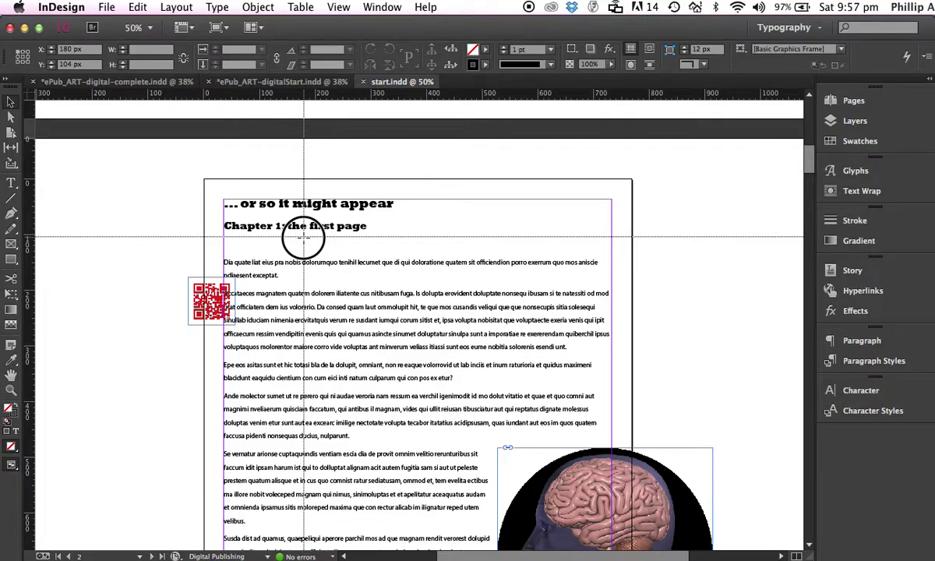
drag(303, 236, 34, 93)
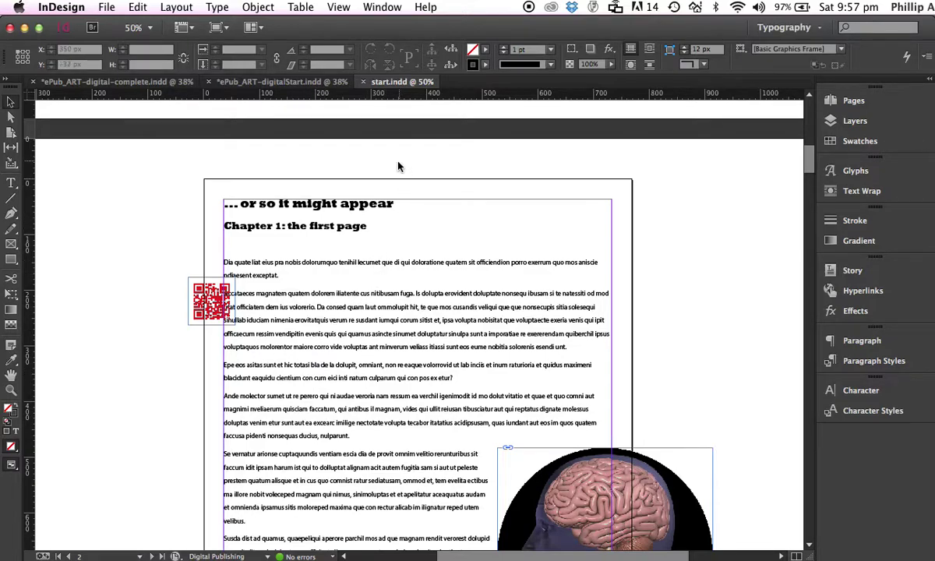
drag(810, 168, 810, 151)
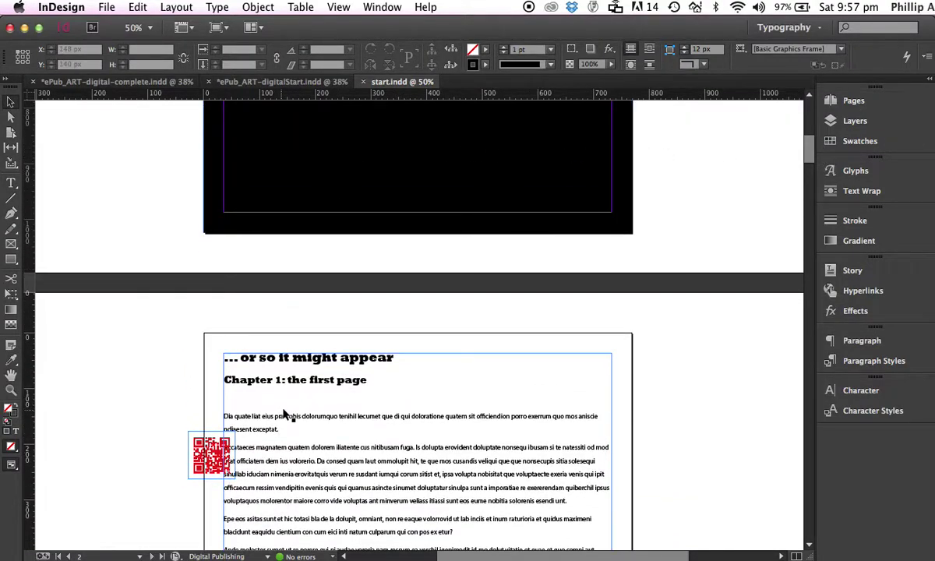
drag(811, 160, 810, 174)
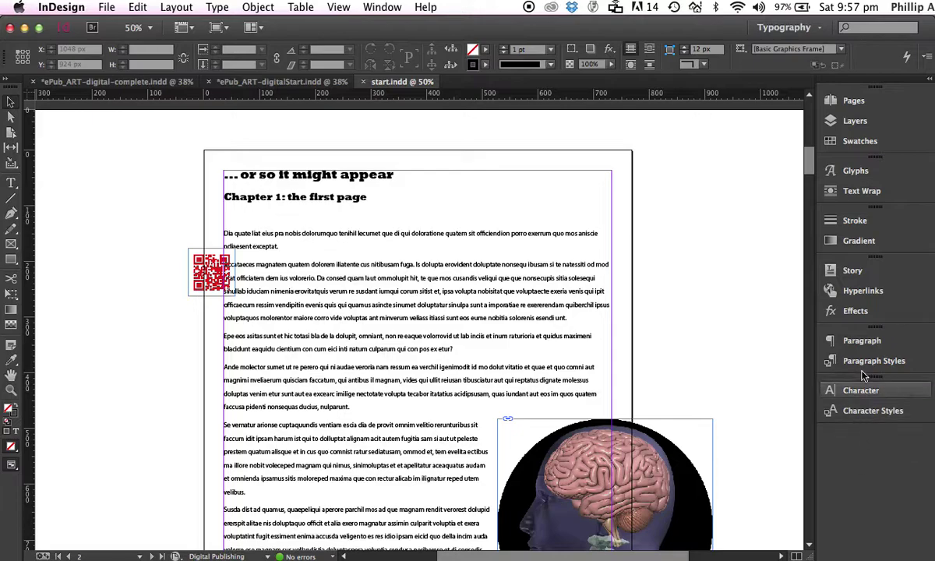
Step: Show the Articles panel and place it floating beside the page
click(383, 8)
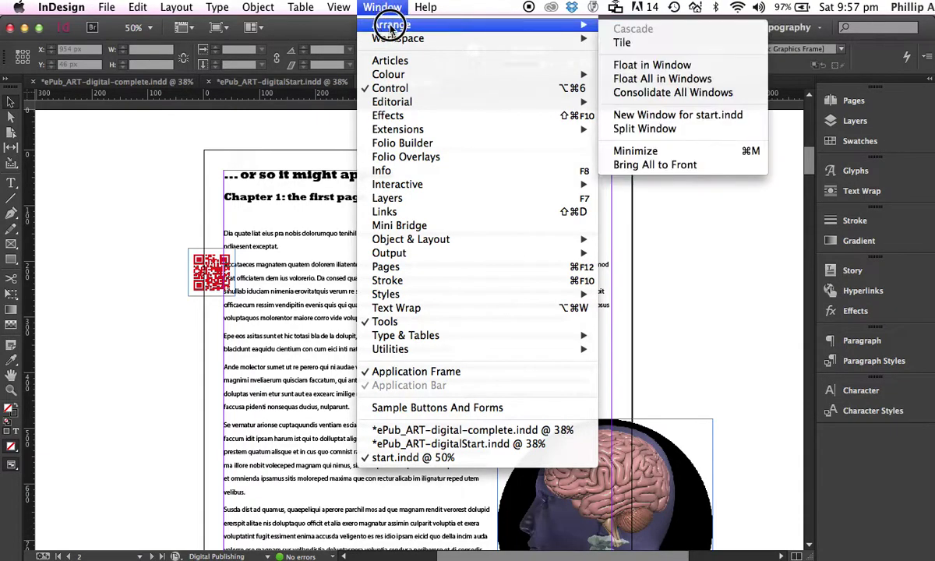
click(389, 62)
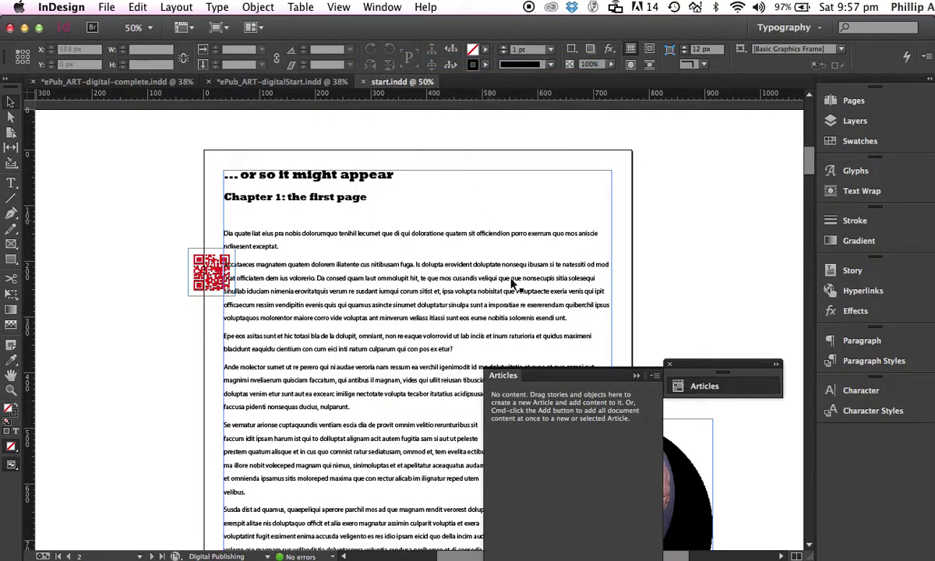
drag(514, 382, 602, 173)
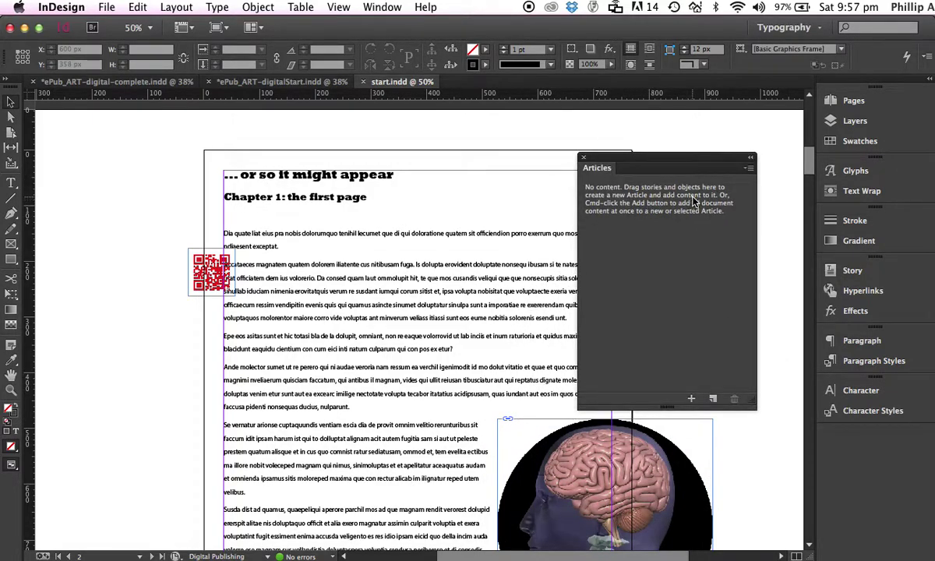
drag(598, 171, 867, 434)
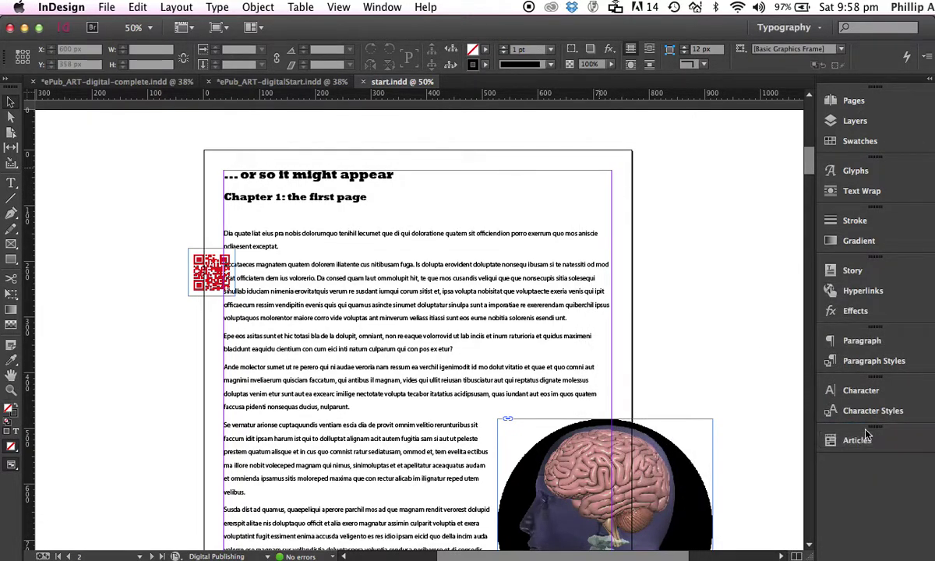
click(858, 439)
drag(657, 318, 645, 158)
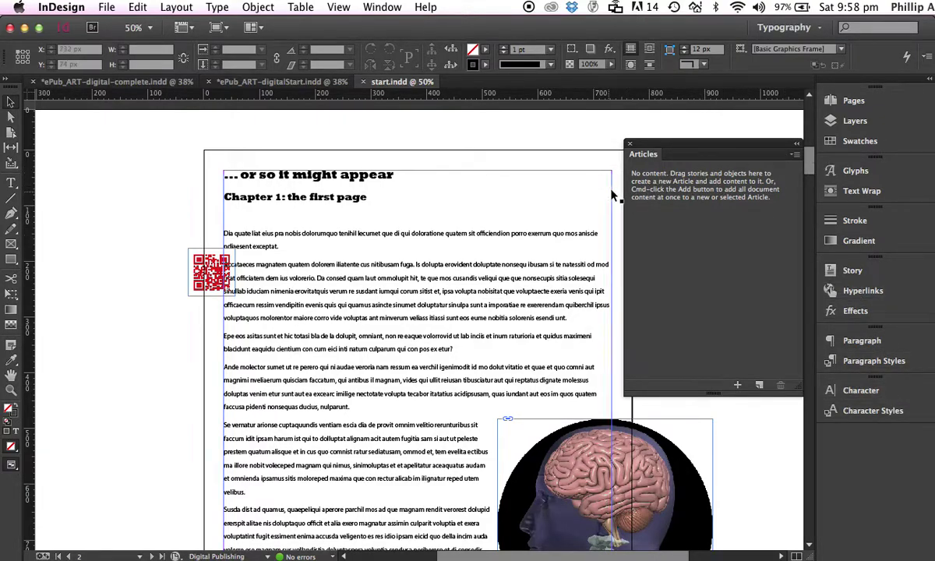
Step: Create an article named "cover" from the cover page's grouped artwork, keep it included when exporting, and collapse its contents
drag(810, 166, 811, 126)
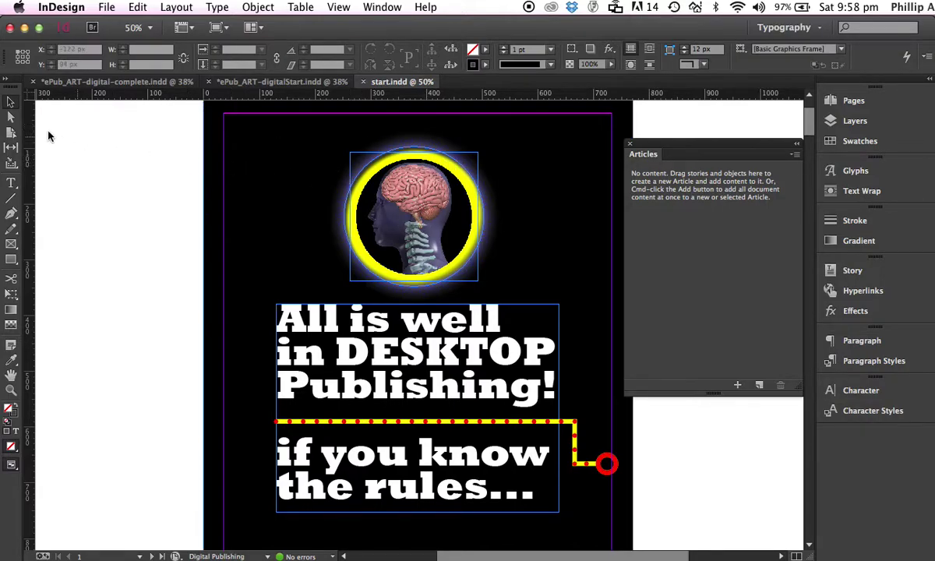
drag(515, 194, 720, 217)
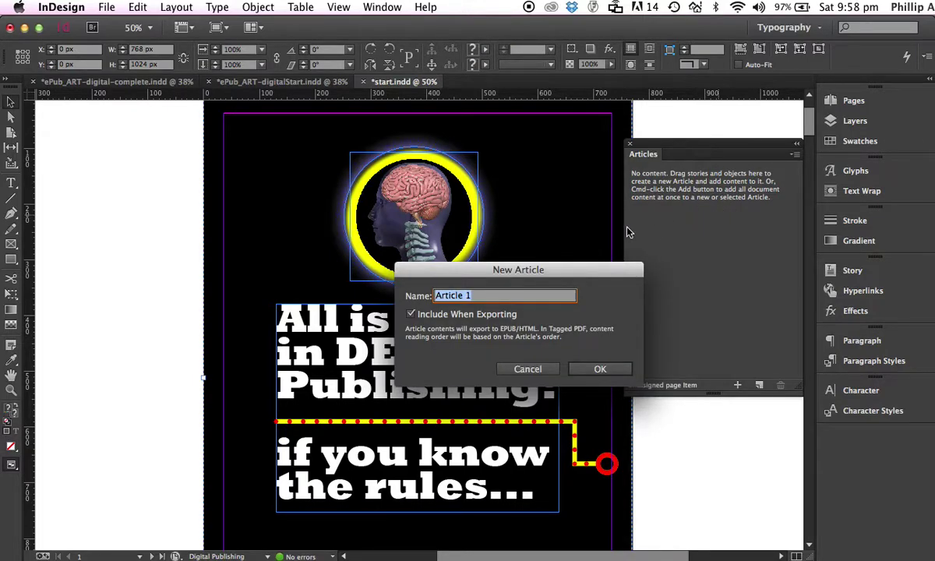
text(cover)
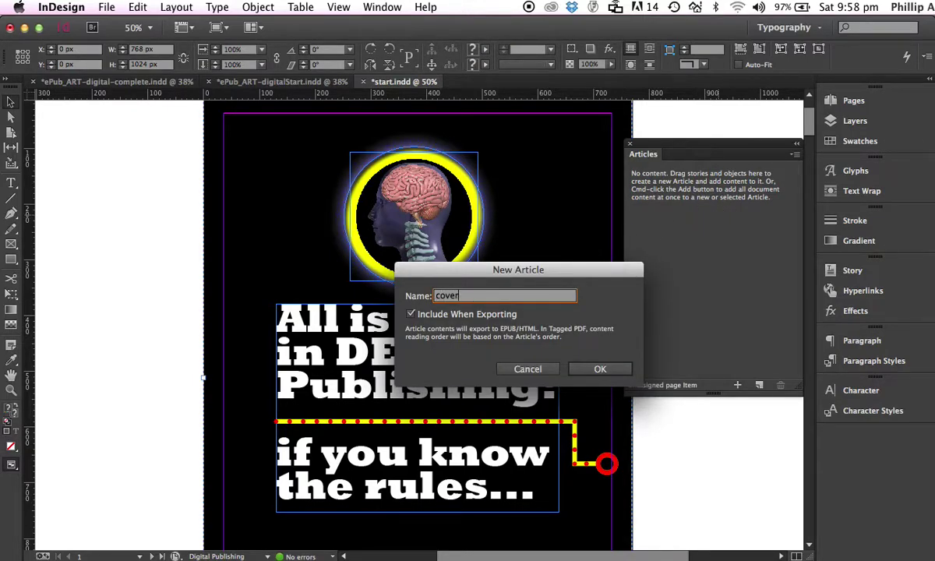
key(Return)
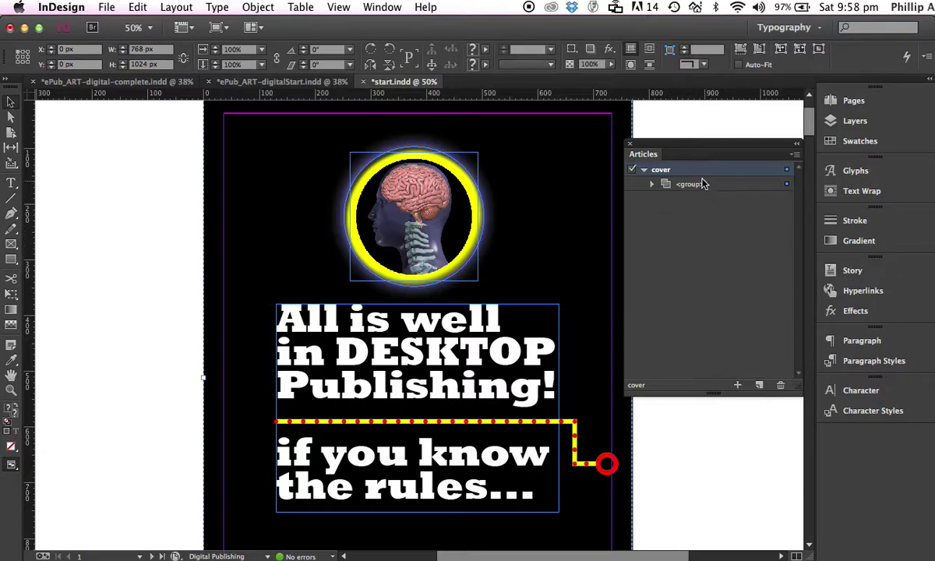
click(645, 170)
Step: Create an article named "Article" from the Chapter 1 text frame, included when exporting, and collapse its contents
drag(809, 138, 804, 166)
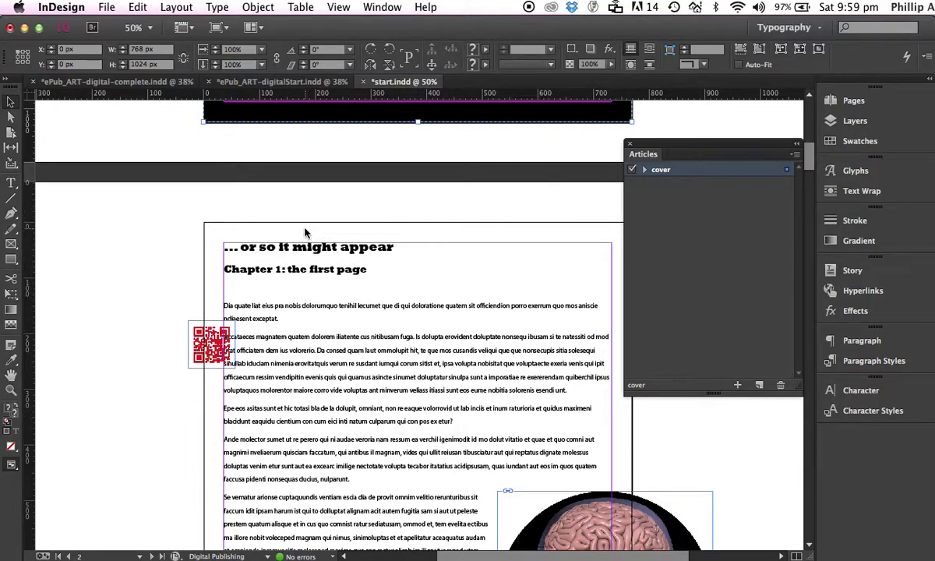
drag(318, 255, 689, 219)
click(479, 293)
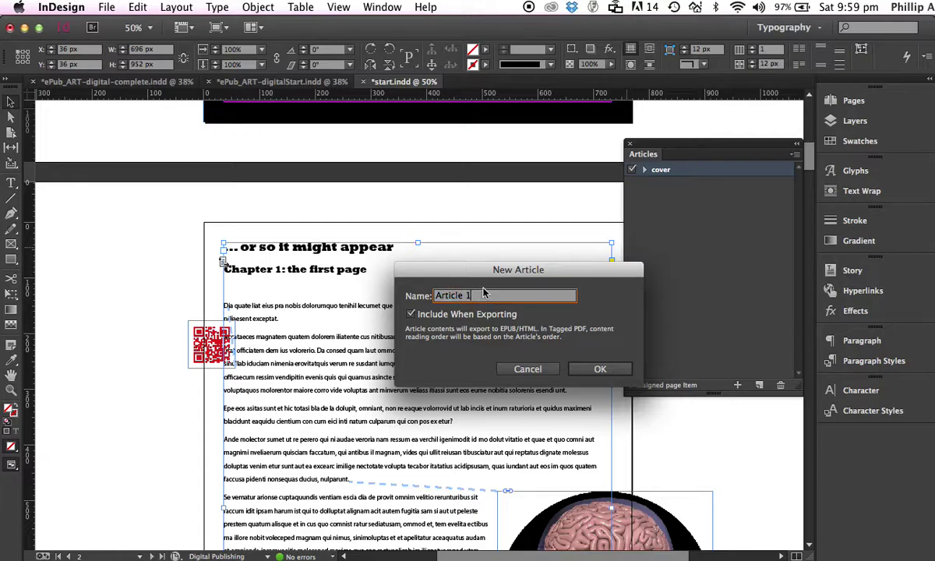
click(600, 370)
click(644, 185)
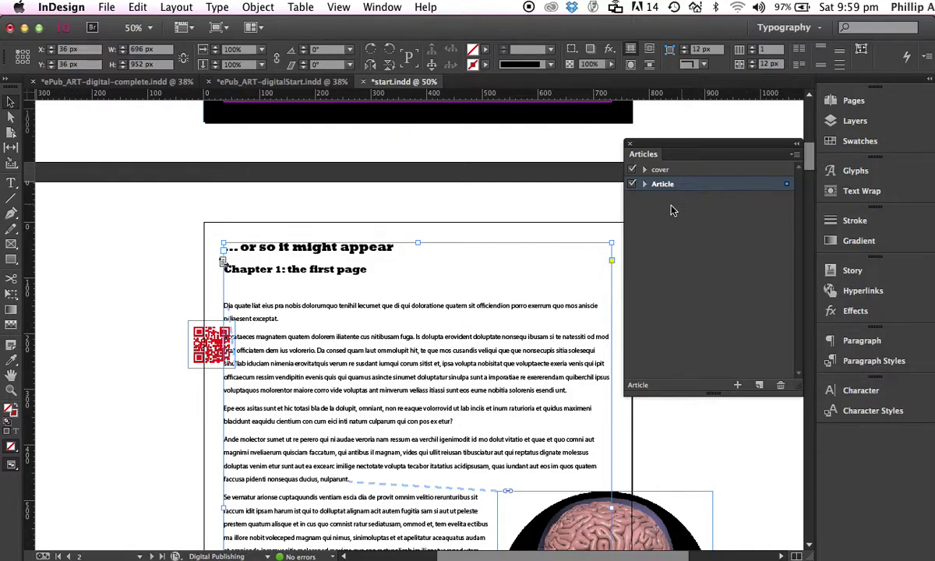
Step: Save the start.indd document with its two new articles
drag(809, 162, 811, 180)
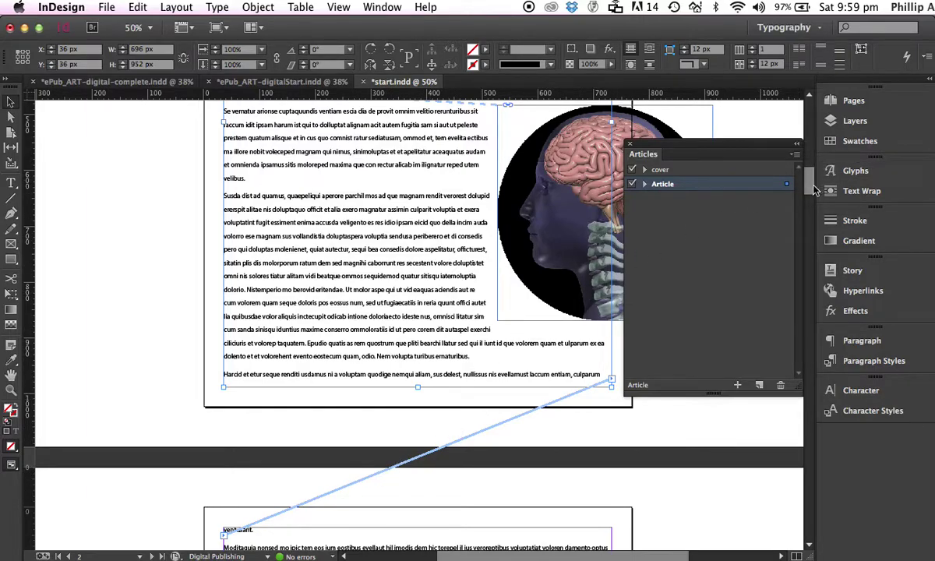
drag(811, 185, 819, 130)
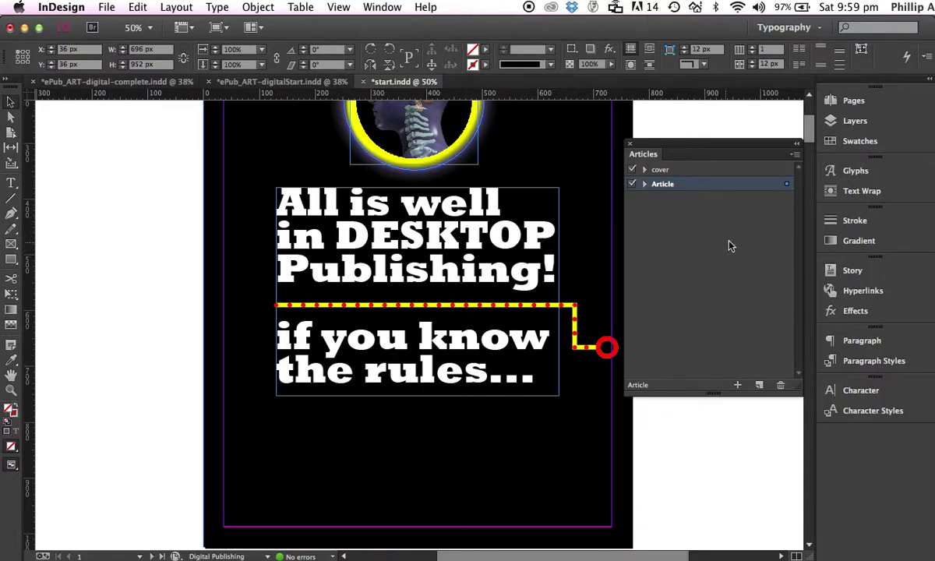
drag(810, 133, 808, 117)
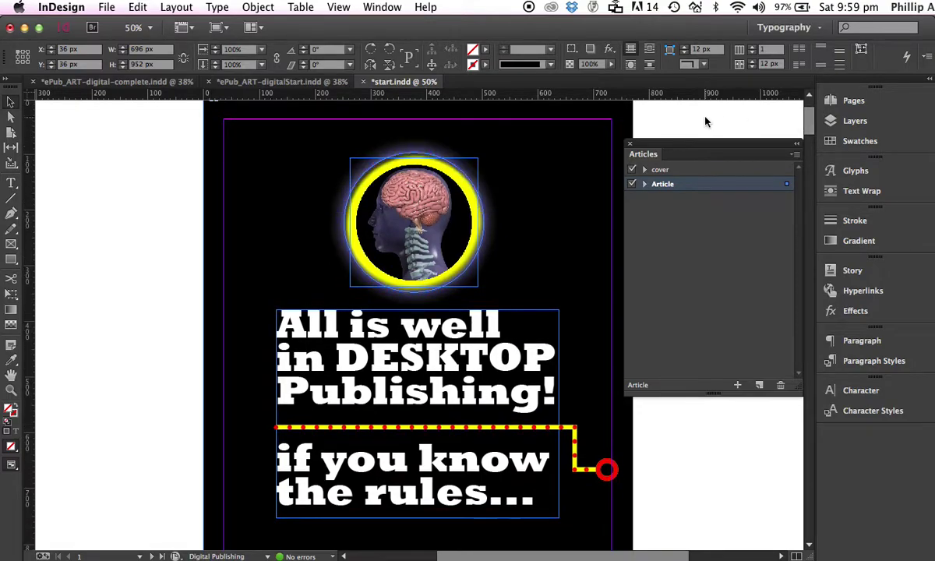
click(107, 8)
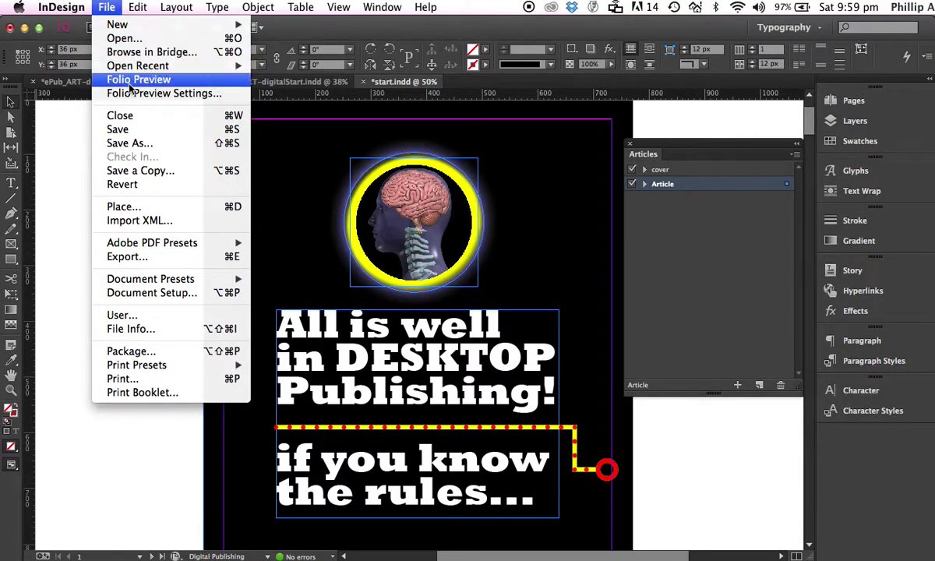
click(119, 125)
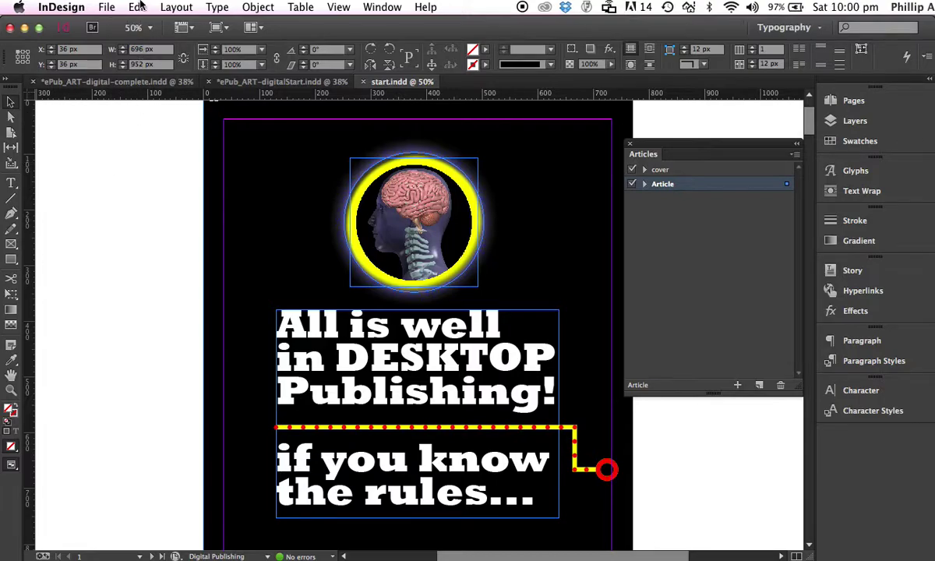
Step: Export the document in EPUB format as "start" to the ePub and pdf folder, replacing the existing file
click(107, 8)
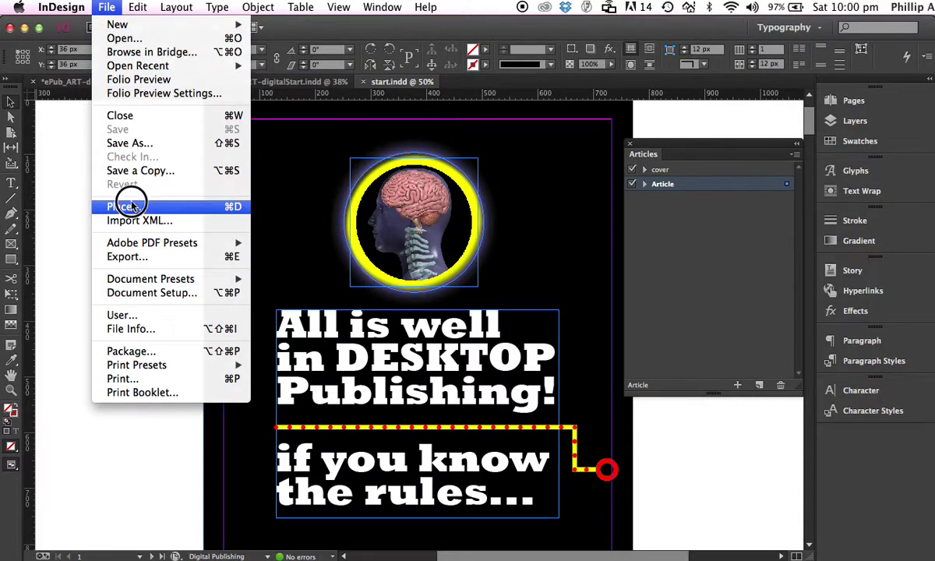
click(126, 257)
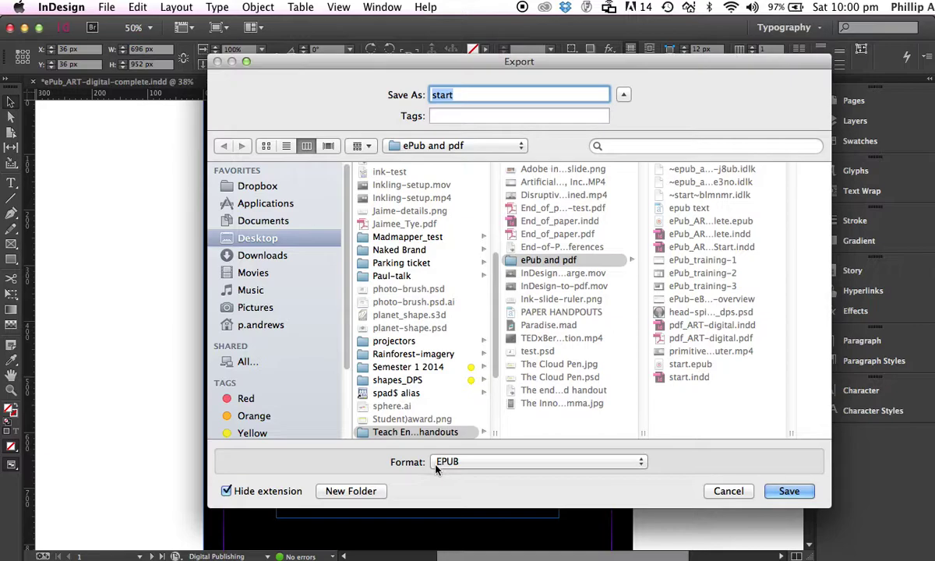
click(495, 463)
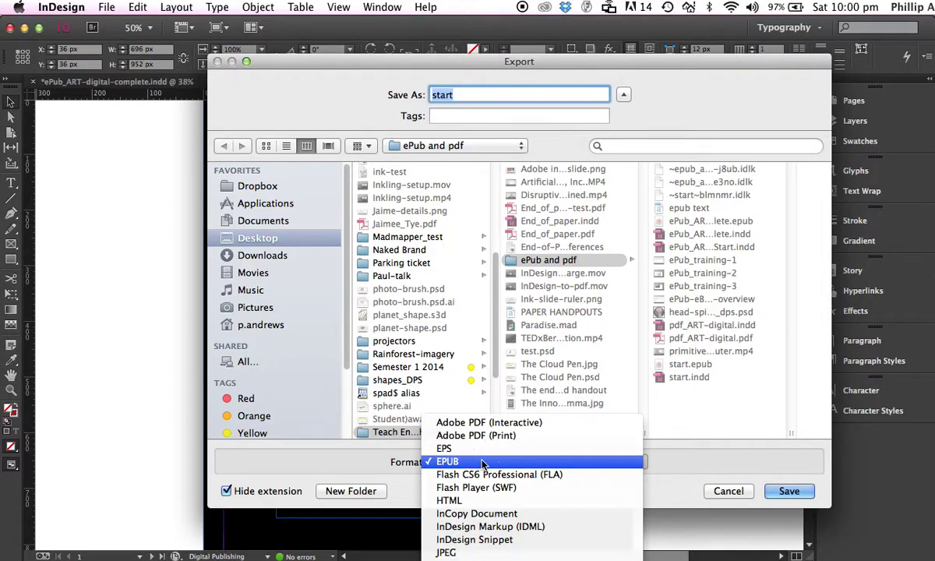
click(491, 462)
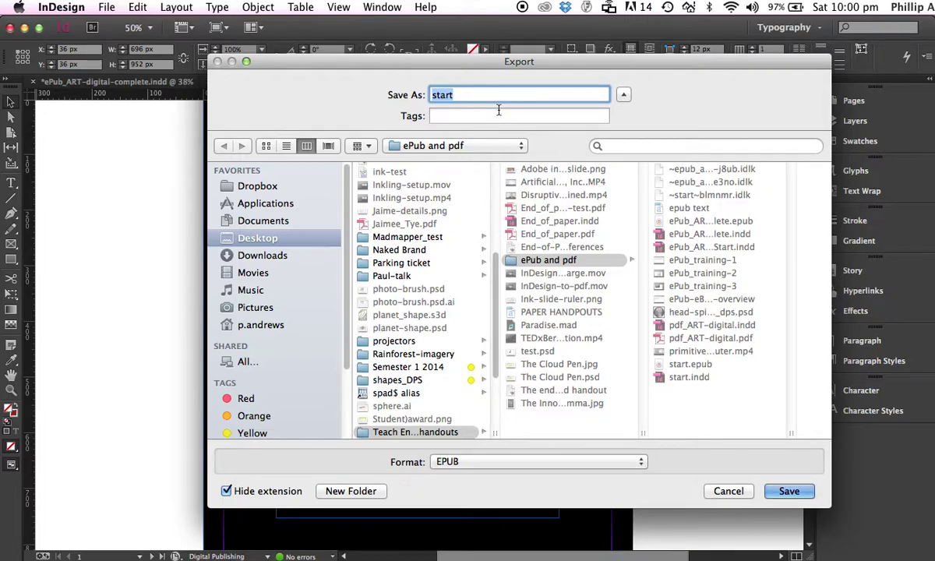
click(790, 492)
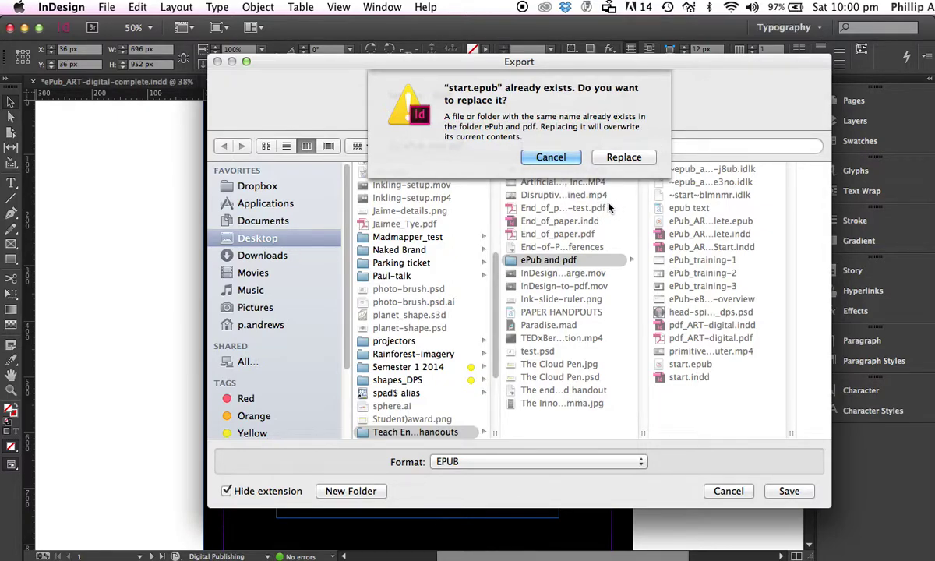
click(626, 159)
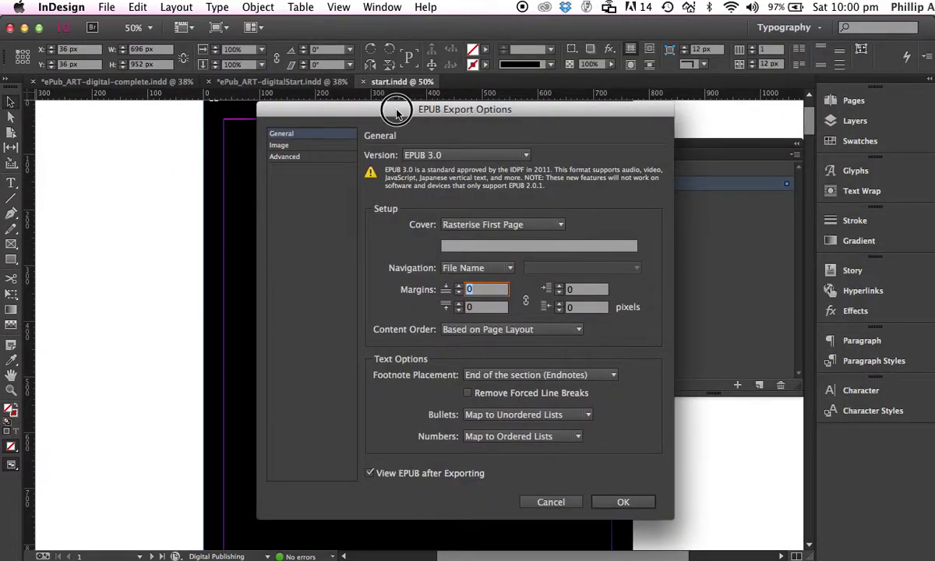
Step: Keep the EPUB version at EPUB 3.0 and the cover option at Rasterise First Page in the export options
drag(396, 113, 375, 75)
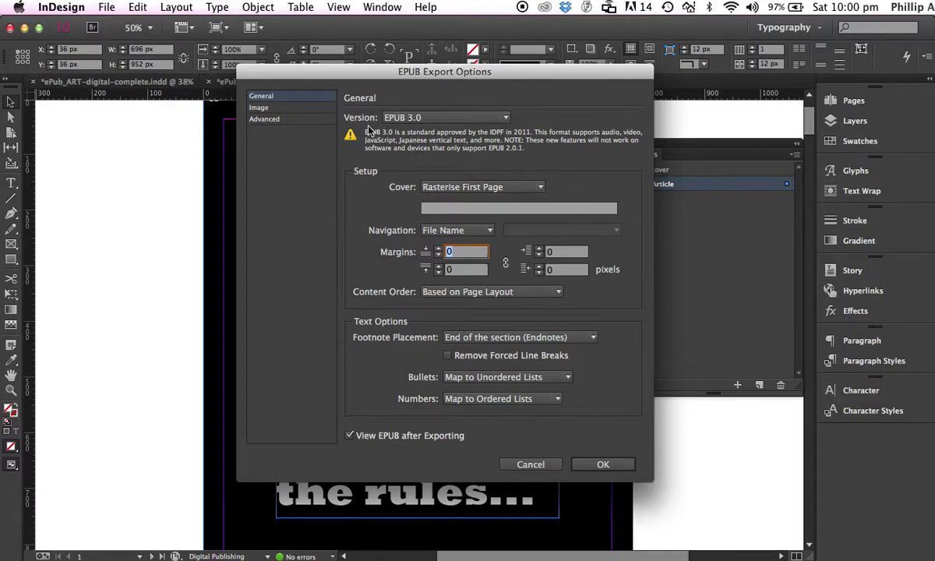
click(444, 118)
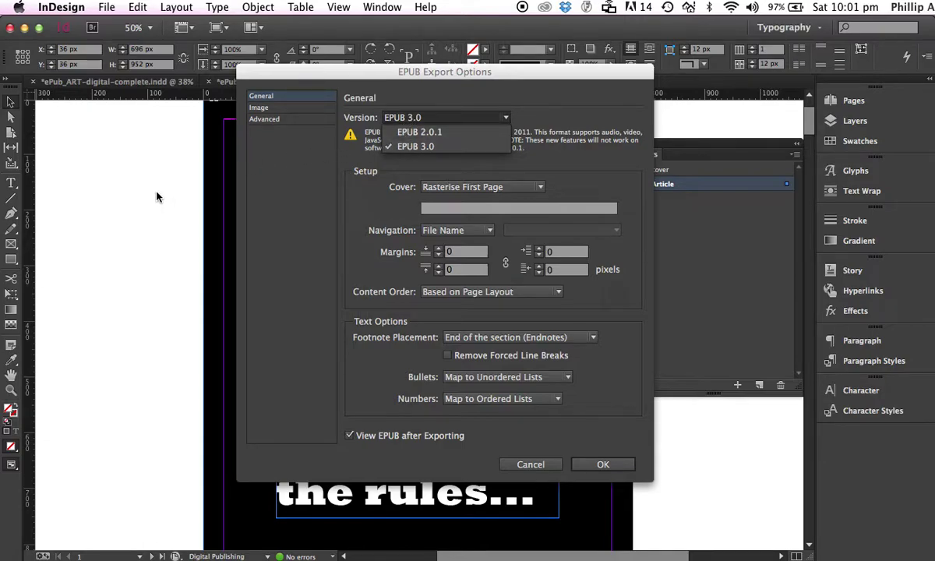
click(395, 147)
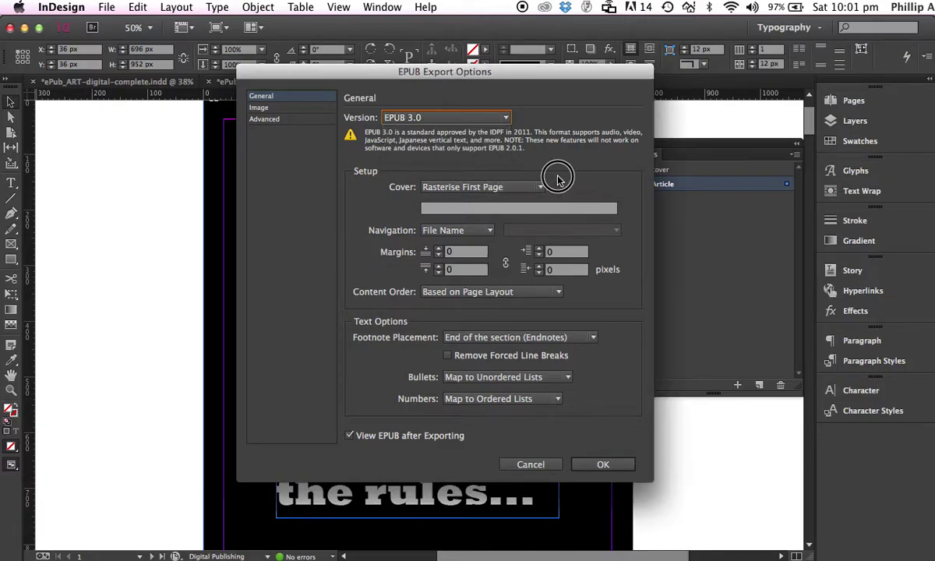
click(496, 191)
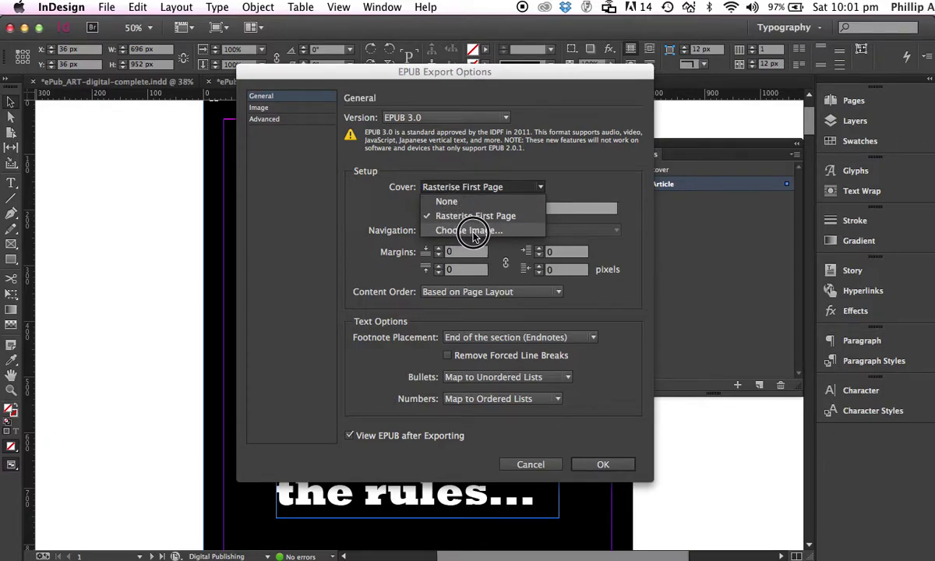
click(467, 188)
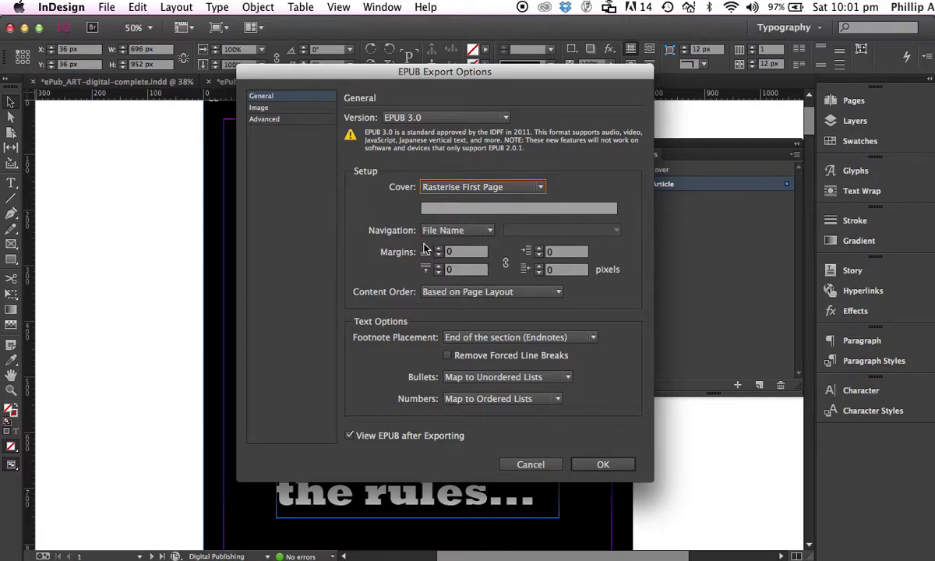
Step: Base the EPUB navigation on the TOC style "TOC epub" and set the content order to Same as Articles Panel
click(486, 232)
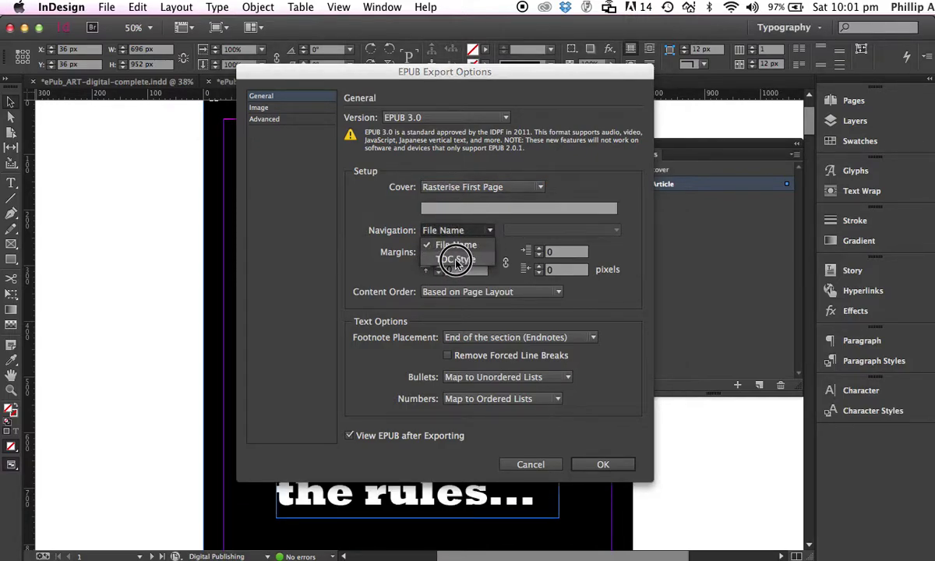
click(455, 261)
click(555, 234)
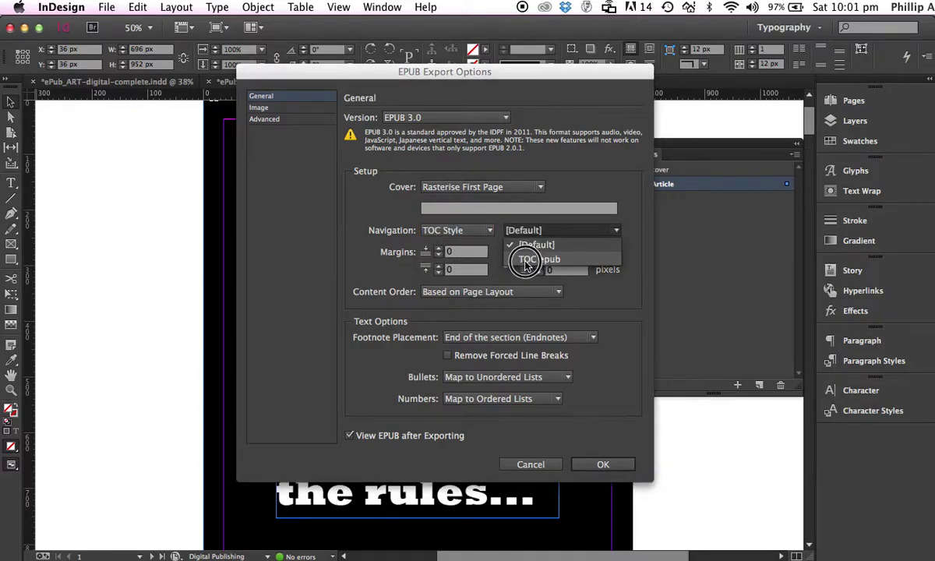
click(553, 260)
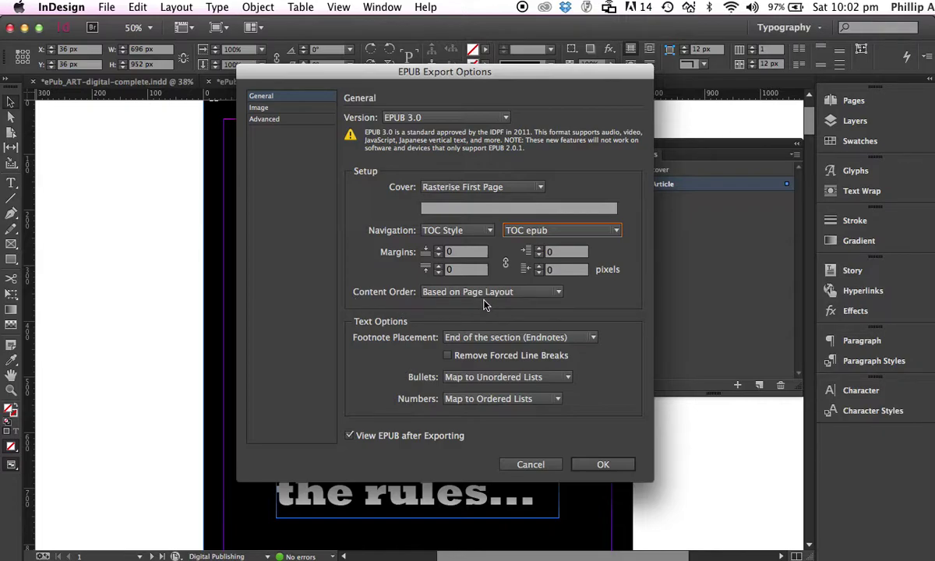
click(542, 294)
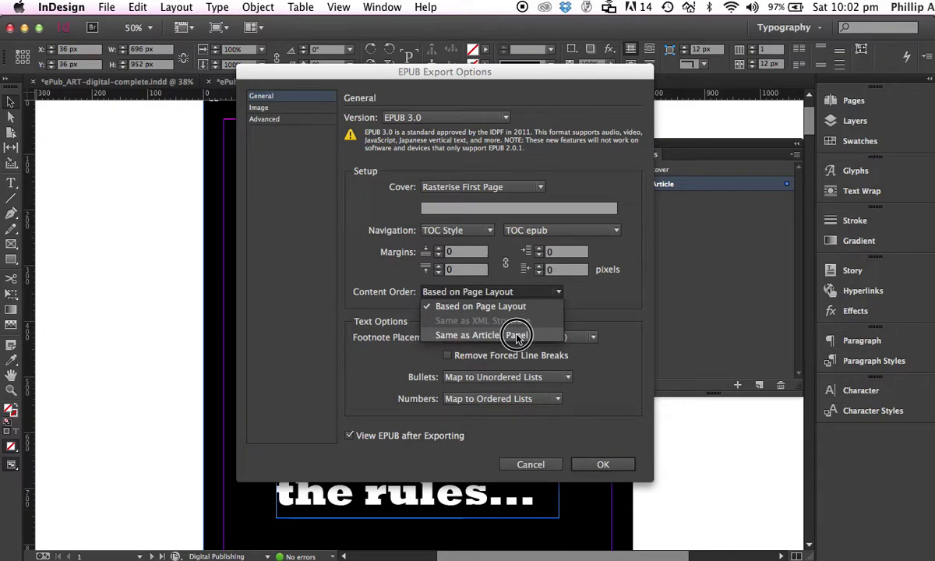
click(514, 335)
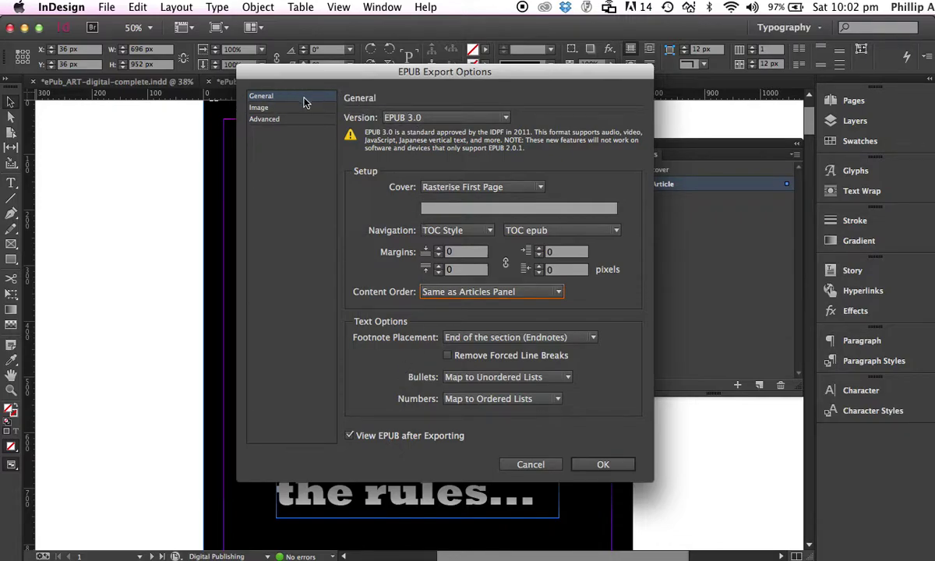
Step: Review the image resolution choices for the EPUB export and keep the resolution at 150 ppi
click(276, 110)
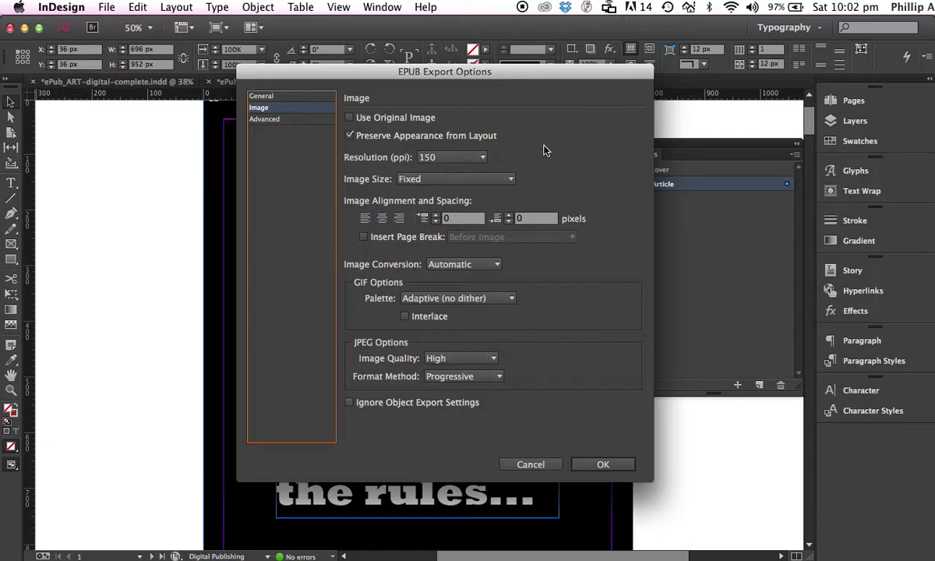
click(480, 157)
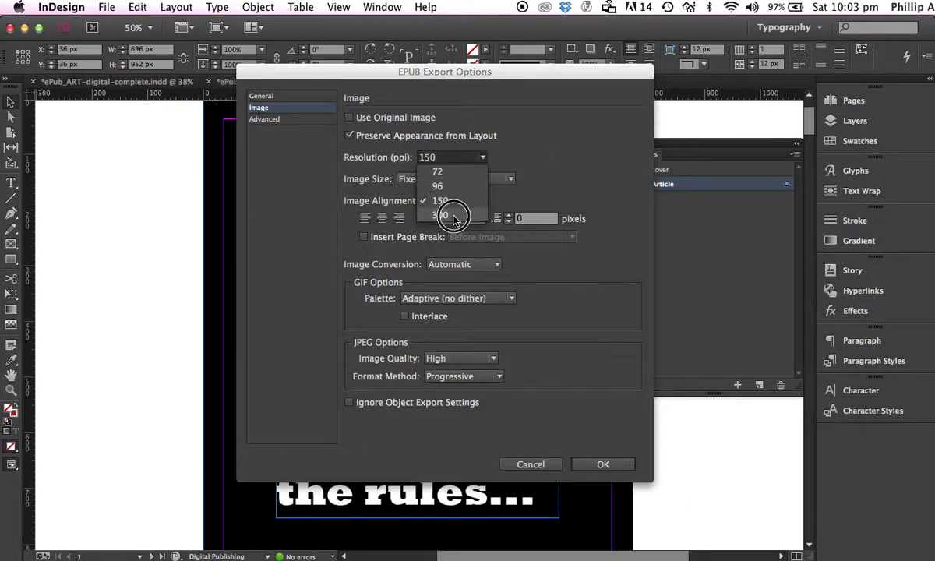
click(530, 159)
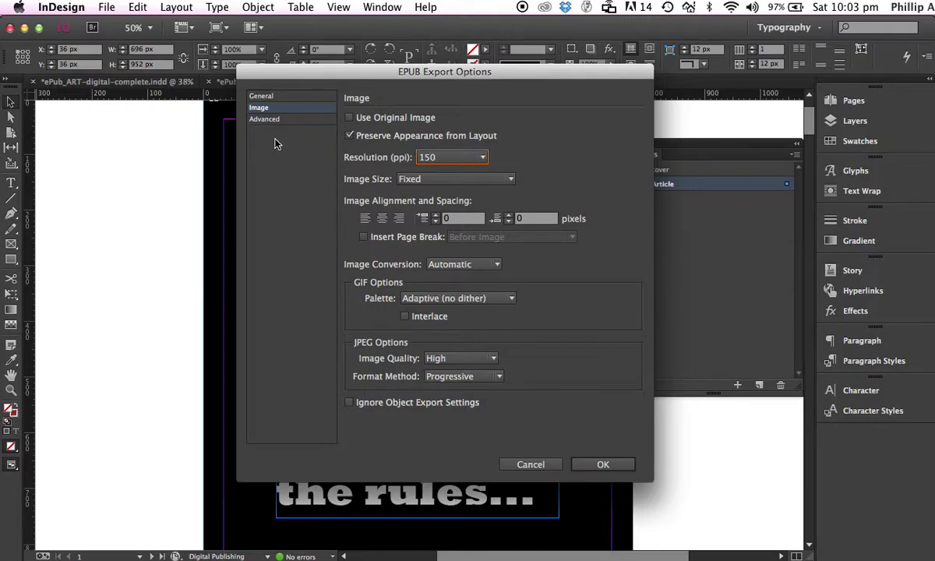
Step: Split the document at the sub-head paragraph style and run the EPUB export
click(263, 118)
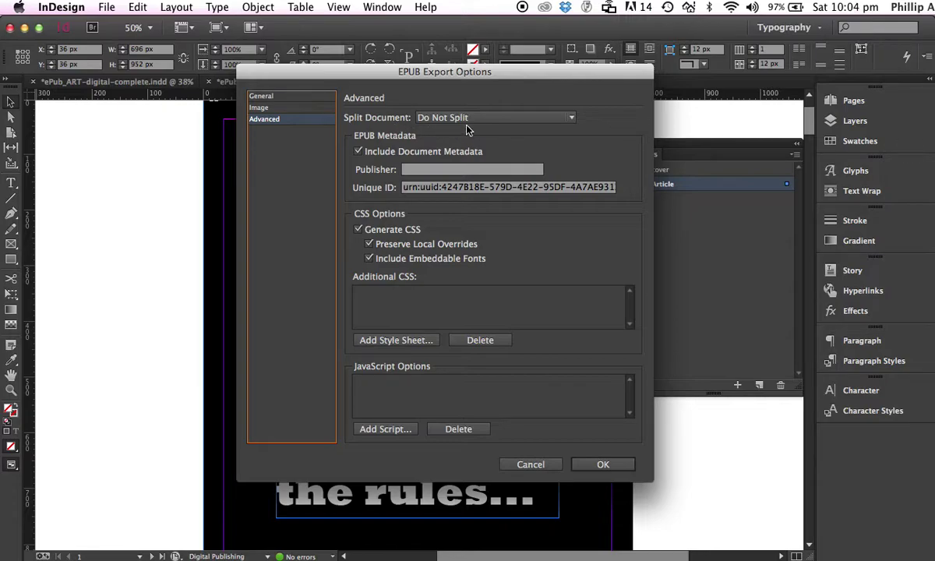
click(488, 118)
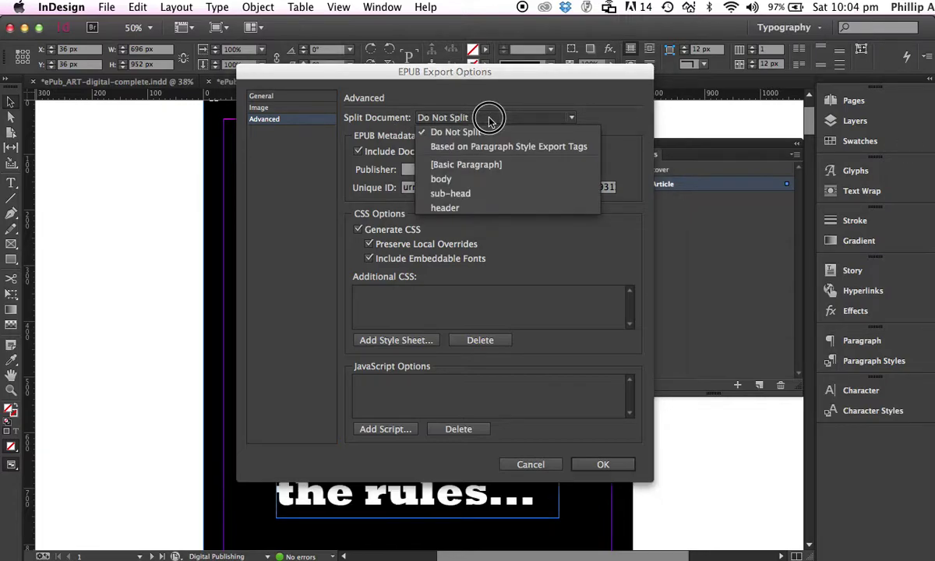
click(457, 194)
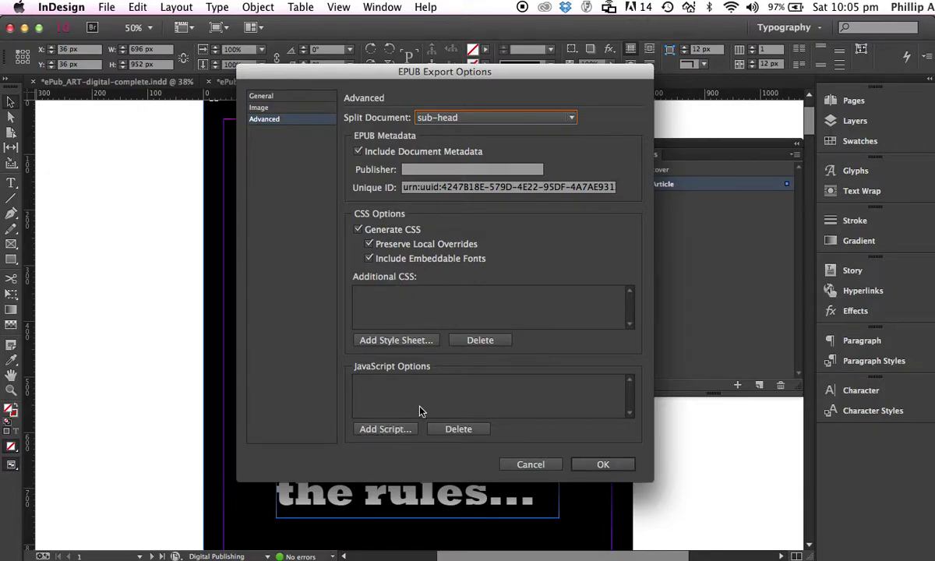
click(602, 465)
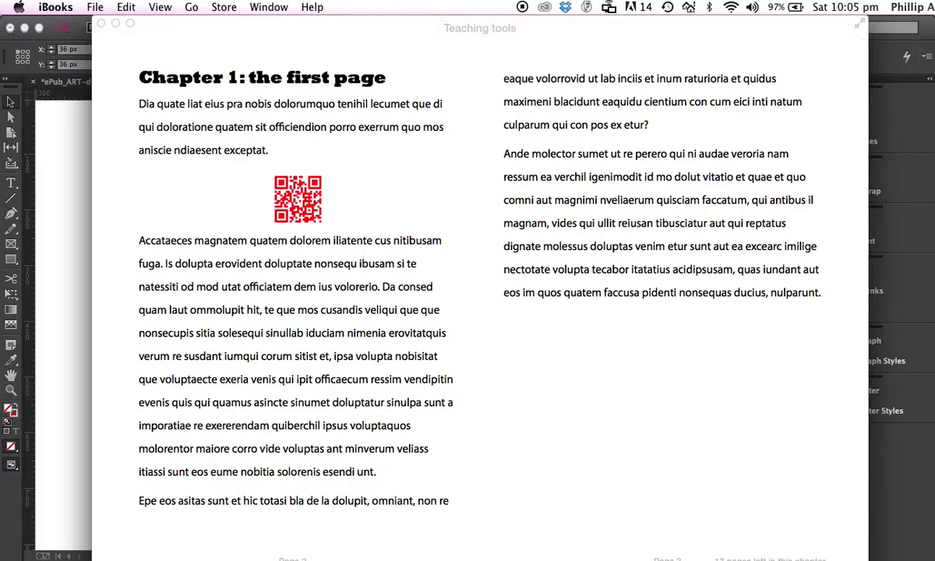
Step: Shrink the iBooks window slightly, browse the exported book through to its end, play the embedded video and page back through the text
drag(867, 559, 847, 537)
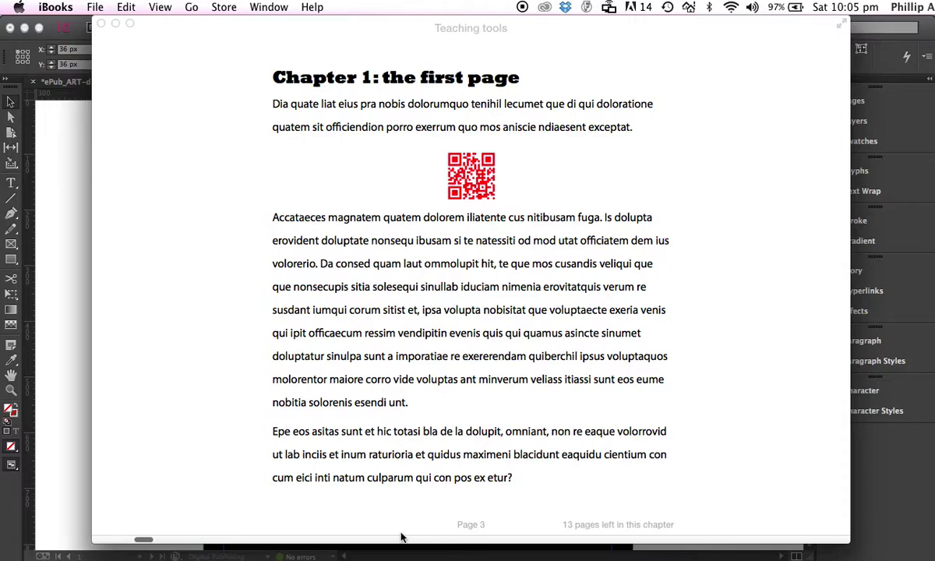
drag(142, 541, 816, 516)
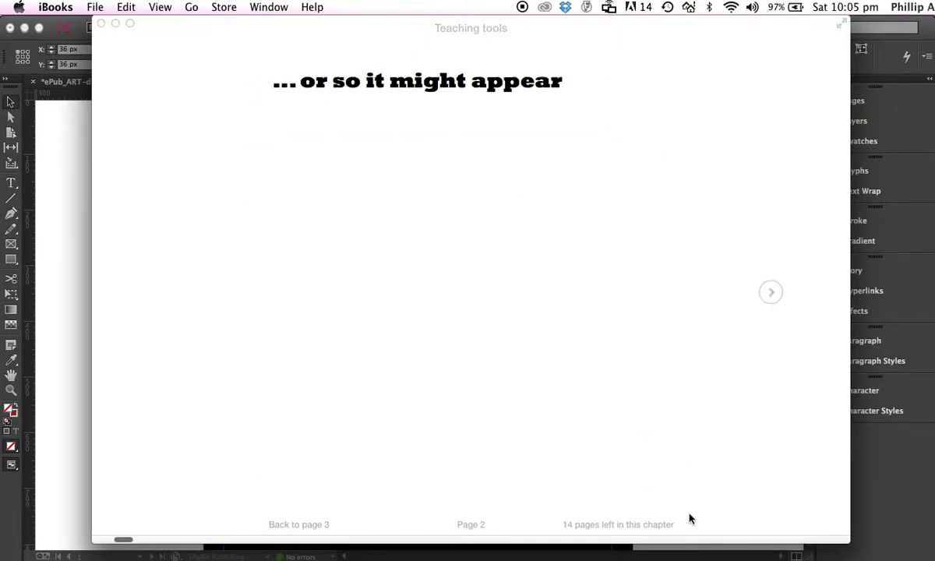
drag(125, 539, 833, 534)
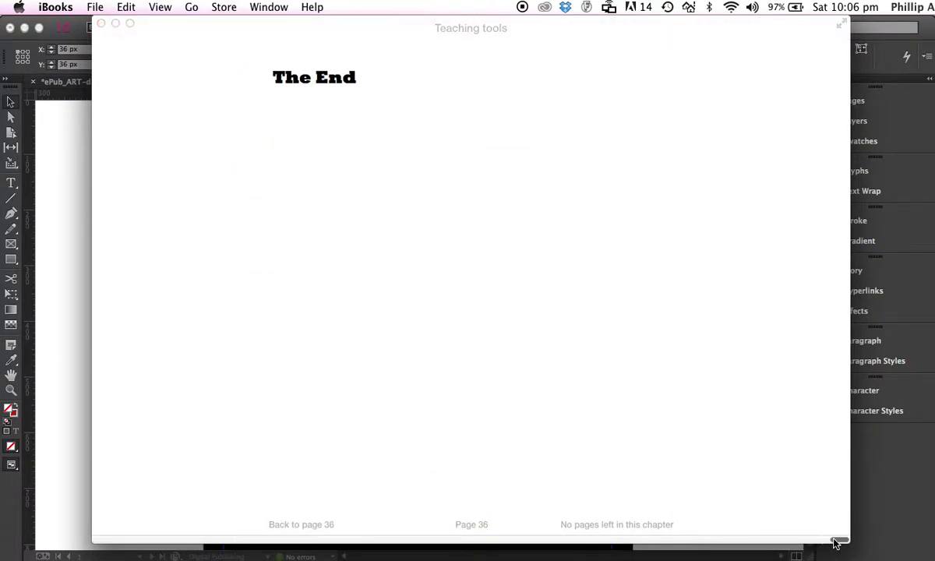
click(810, 477)
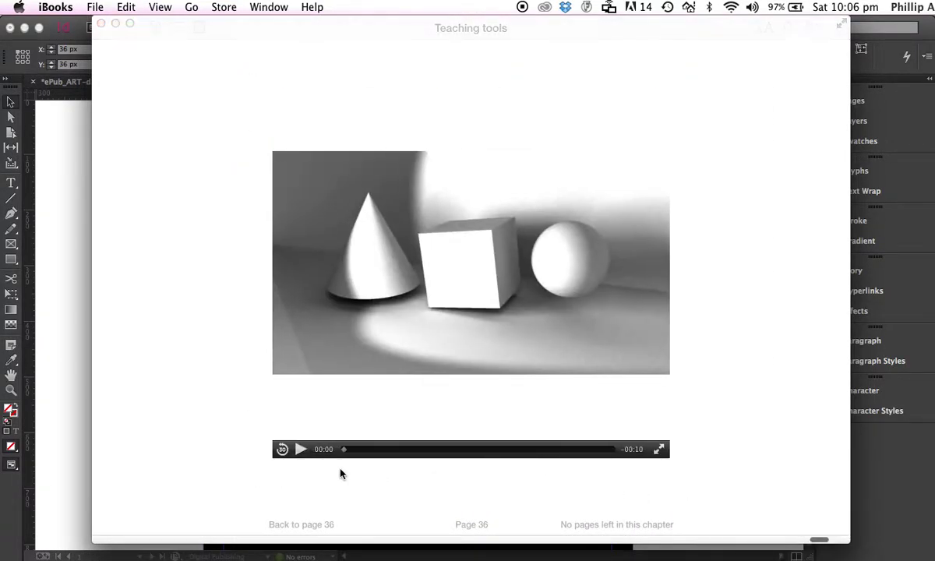
click(300, 449)
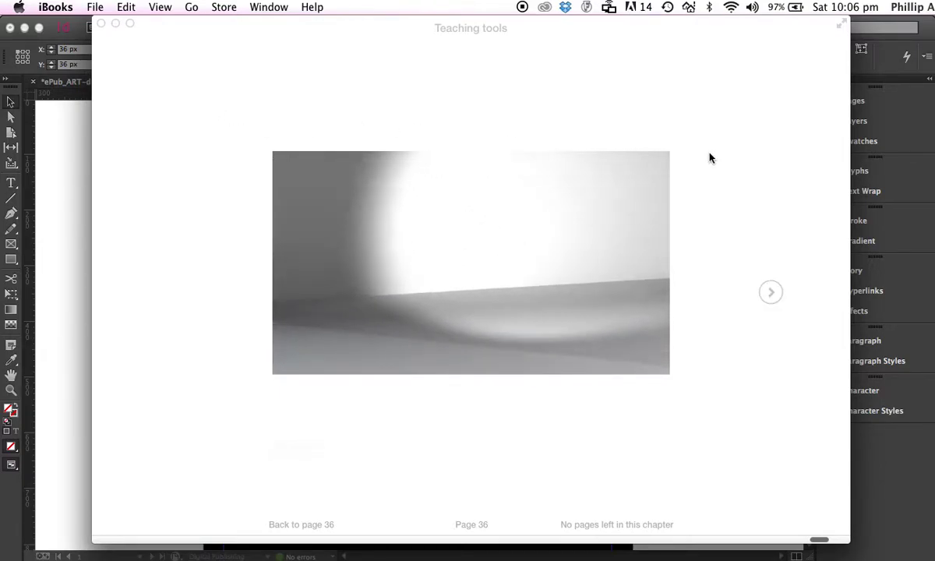
click(171, 293)
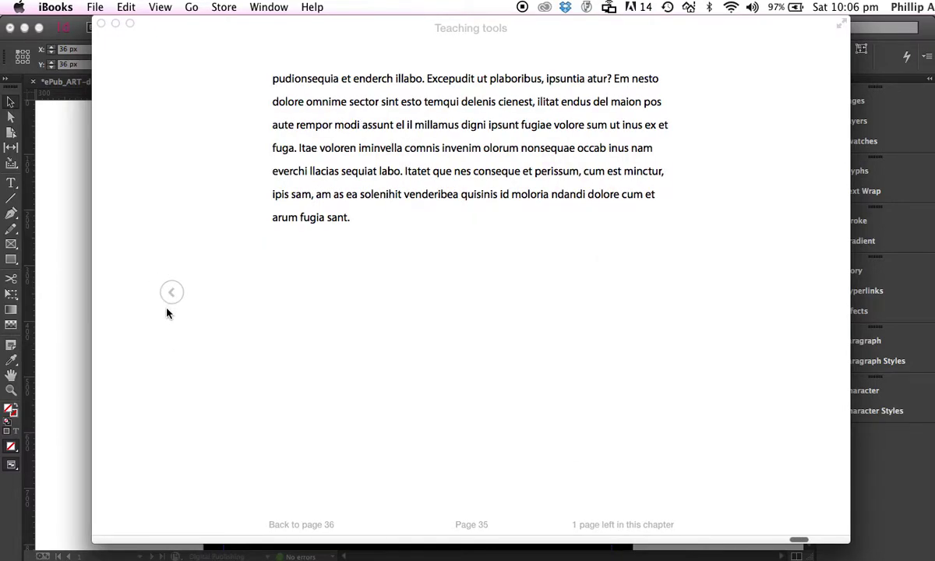
click(169, 293)
Step: Preview the book's Sepia and Night page themes and return the appearance to White
click(767, 30)
click(756, 133)
click(800, 128)
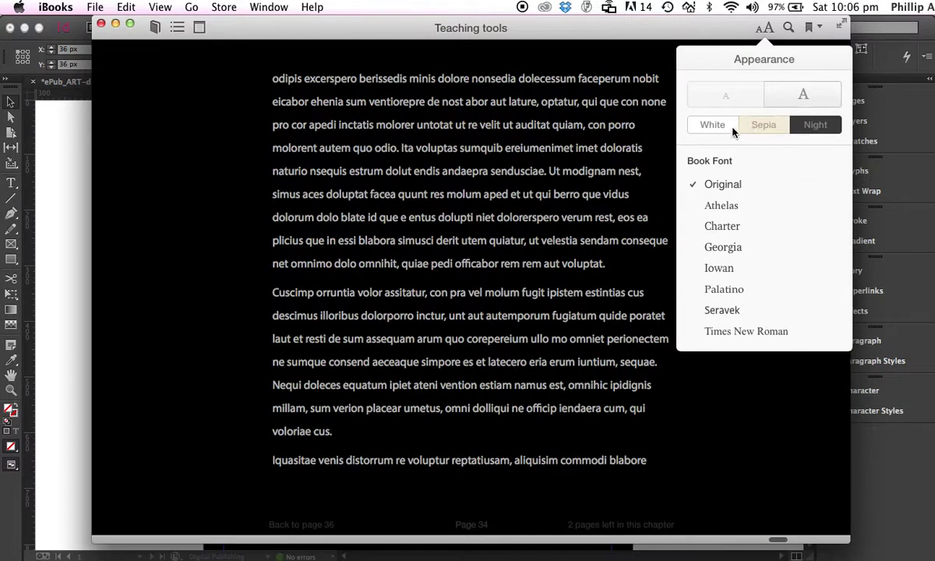
click(706, 125)
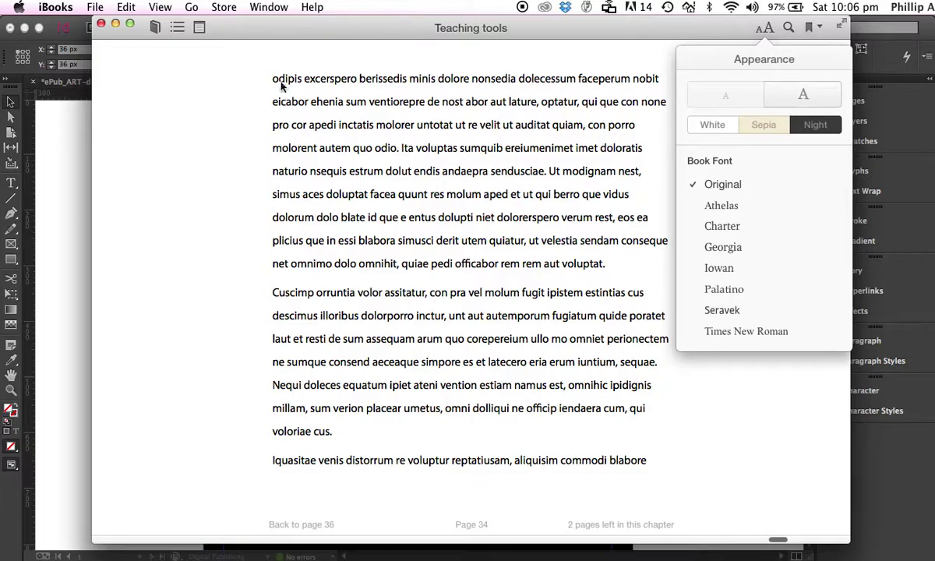
Step: Check the book's table of contents links to Chapter 1, Chapter 2, Chapter 3 and The End, finishing at Chapter 2
key(Left)
click(178, 27)
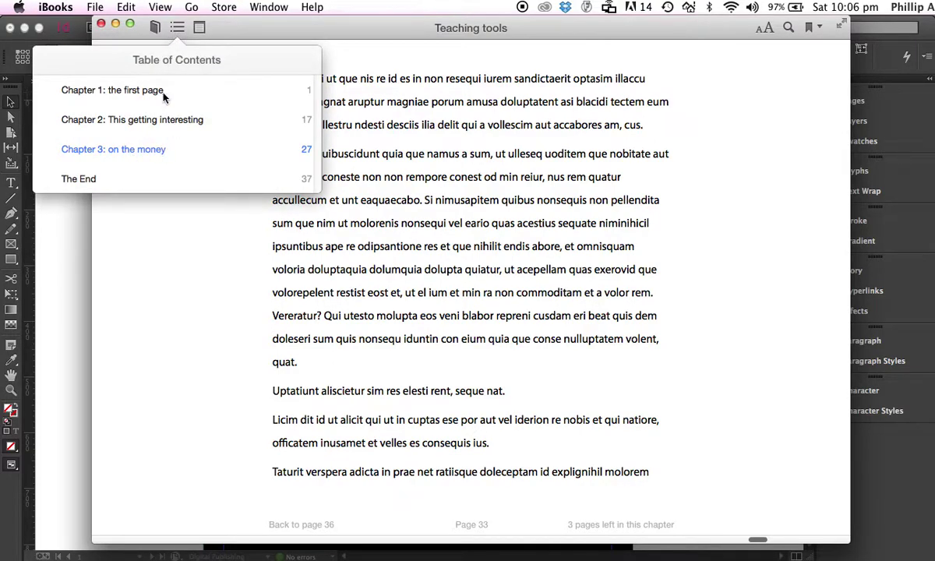
click(155, 92)
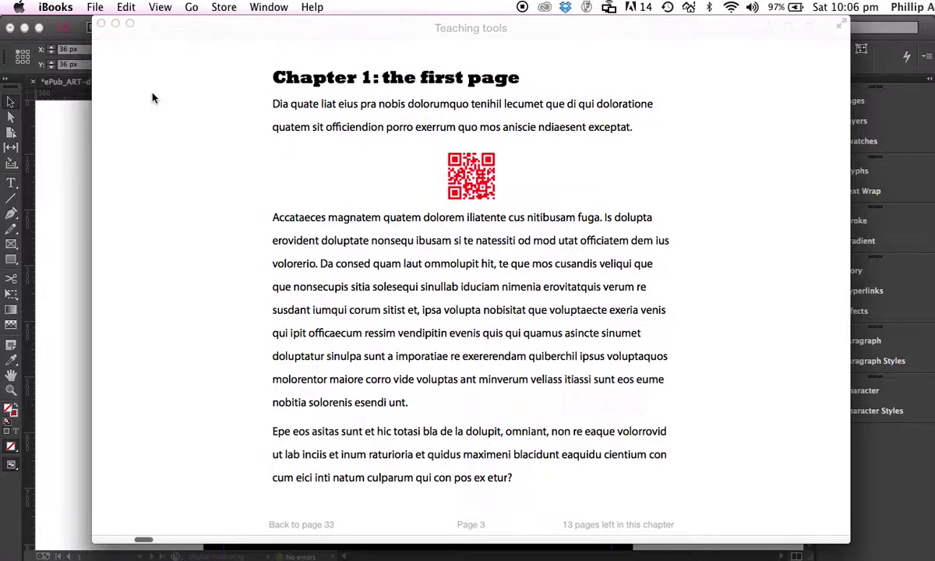
click(177, 28)
click(156, 118)
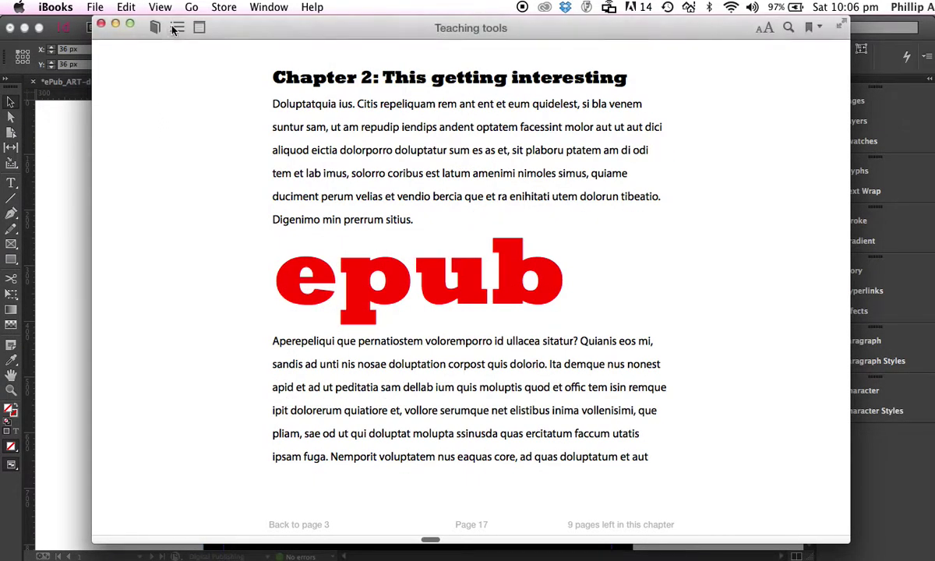
click(176, 27)
click(140, 140)
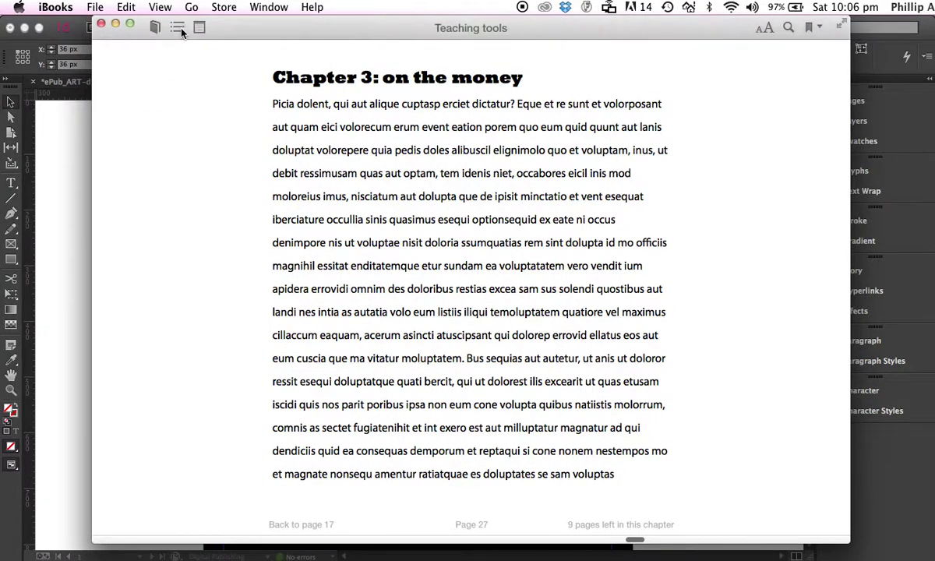
click(179, 28)
click(95, 181)
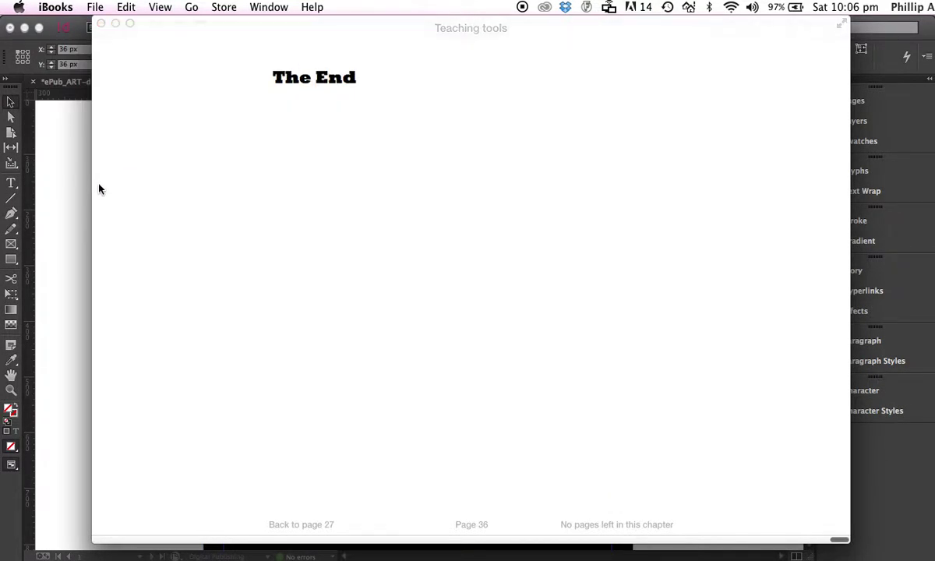
click(177, 27)
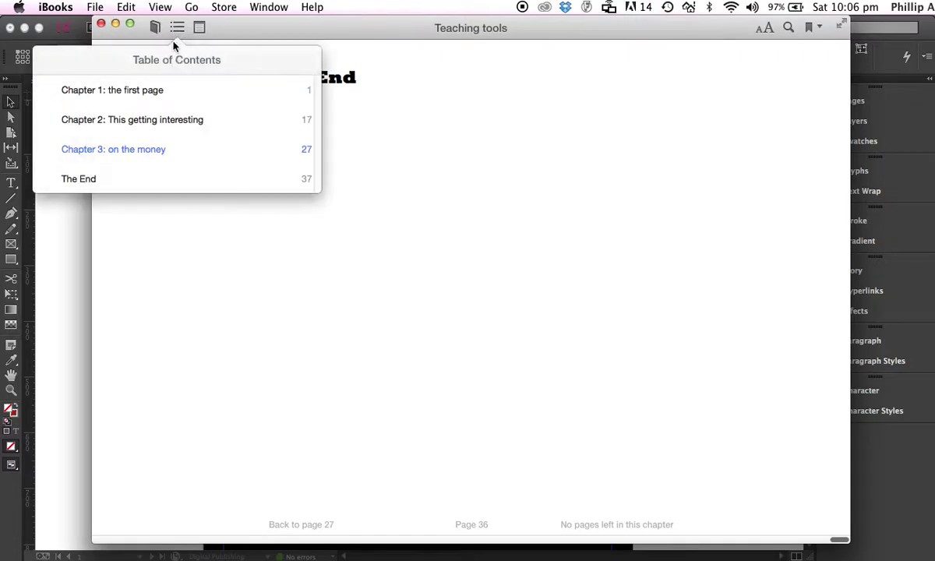
click(172, 121)
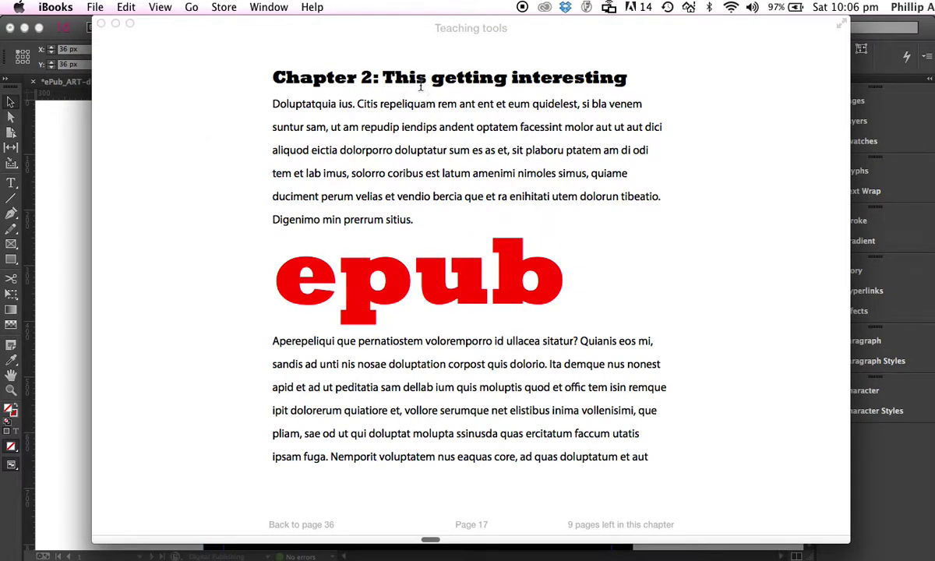